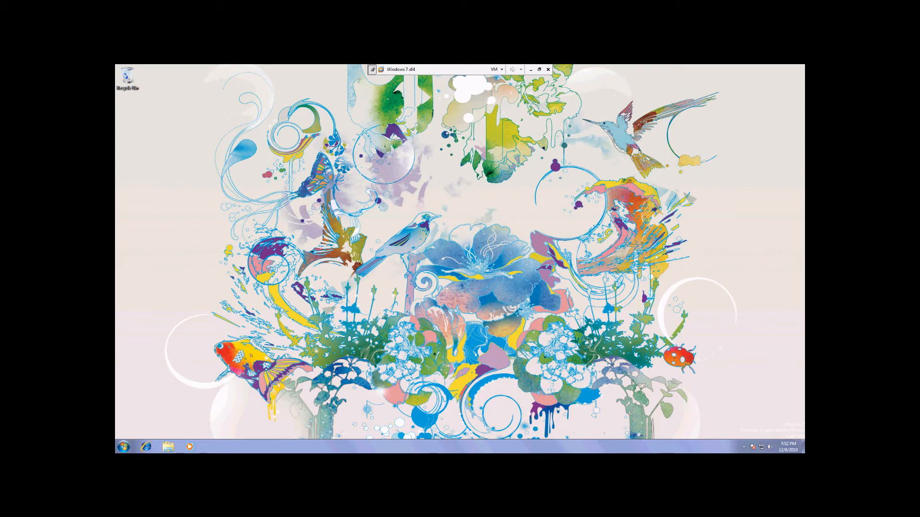
- Open the User Accounts settings in Control Panel for the current administrator account
{"action": "left_click", "coordinate": [123, 447]}
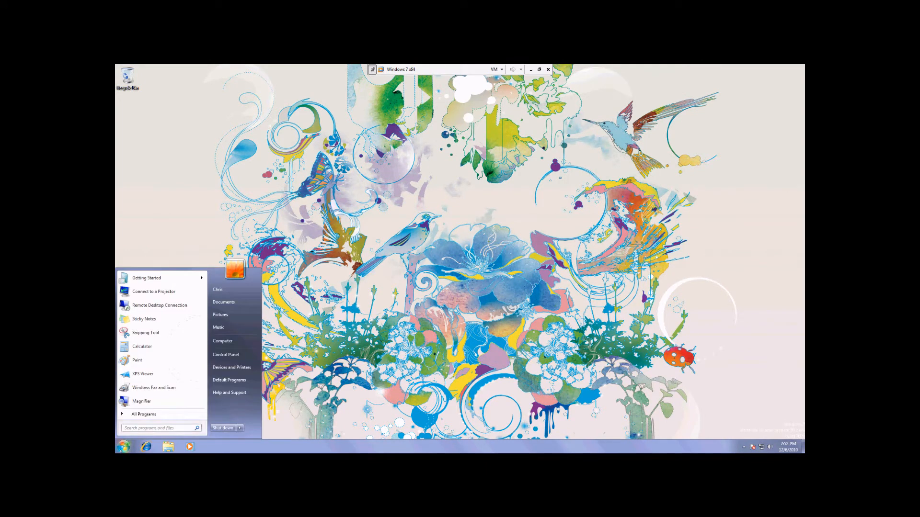
{"action": "left_click", "coordinate": [240, 354]}
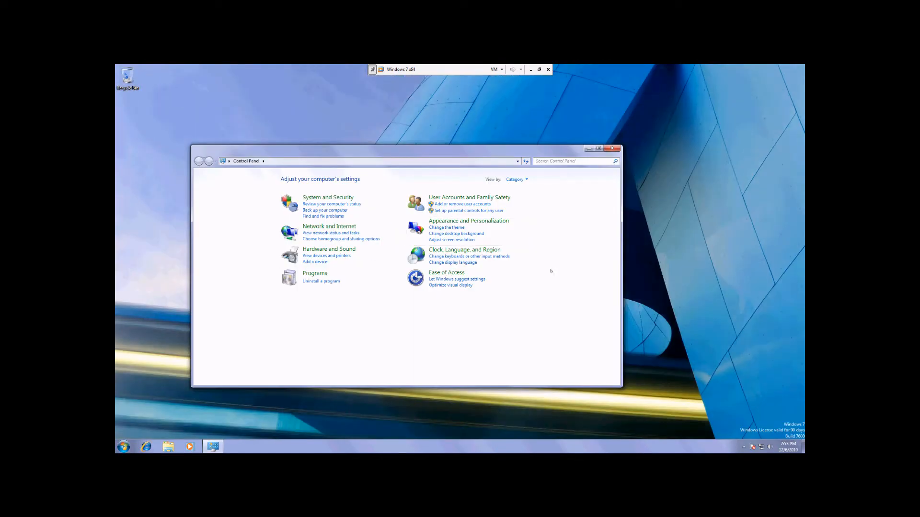
{"action": "left_click", "coordinate": [504, 198]}
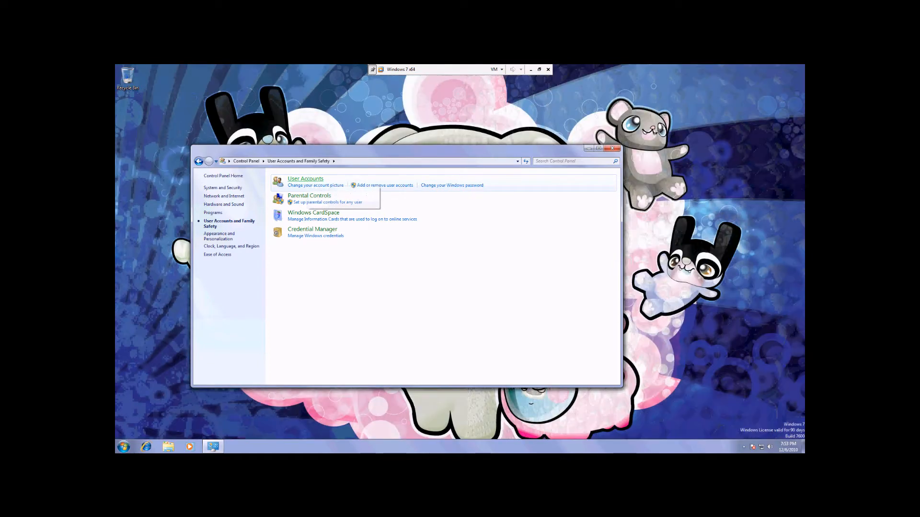
{"action": "left_click", "coordinate": [306, 179]}
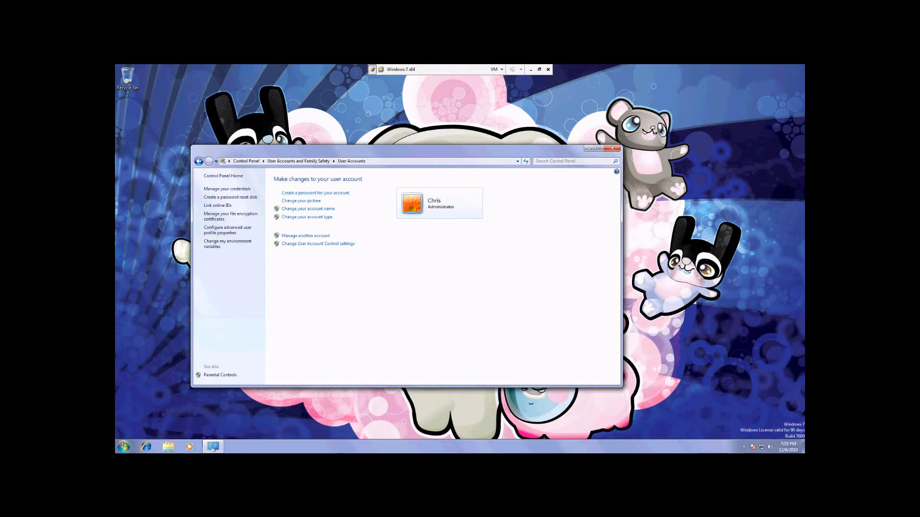
{"action": "left_click", "coordinate": [123, 446]}
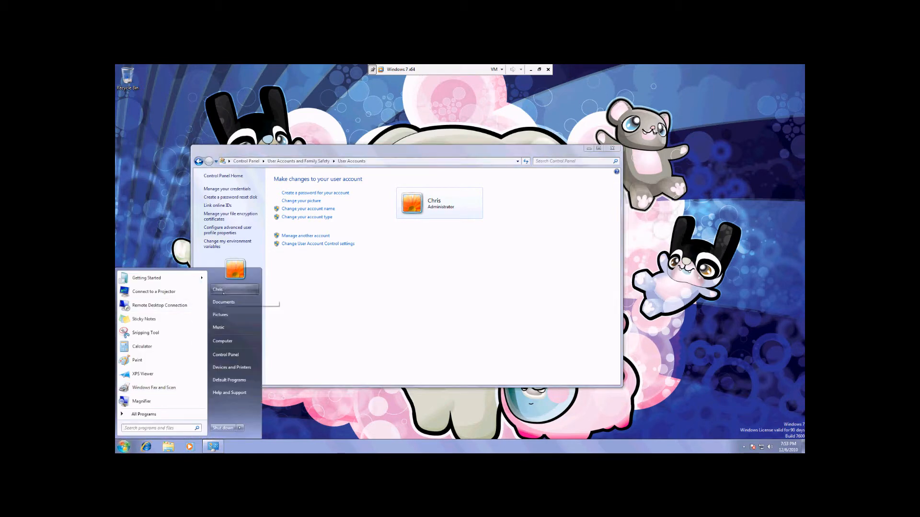
{"action": "left_click", "coordinate": [421, 279]}
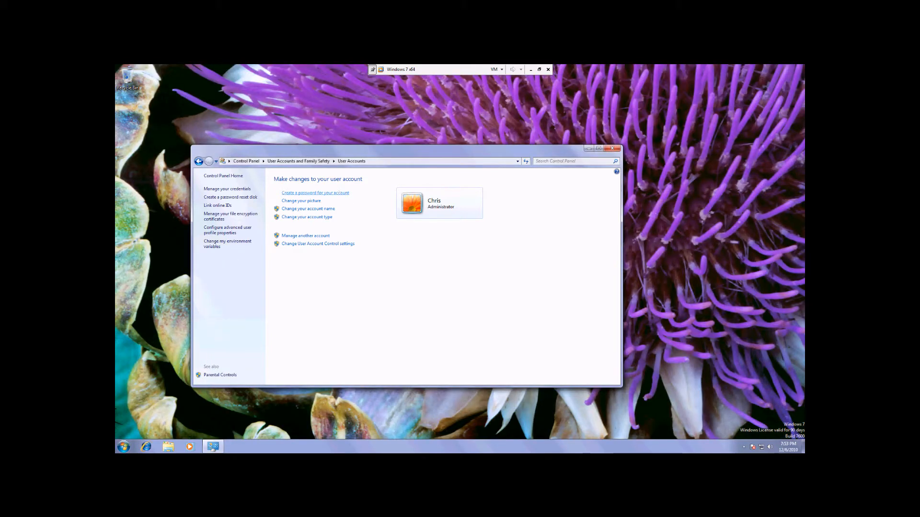
- Create a password for the administrator account, entering and confirming the new password and leaving the password hint blank
{"action": "left_click", "coordinate": [315, 193]}
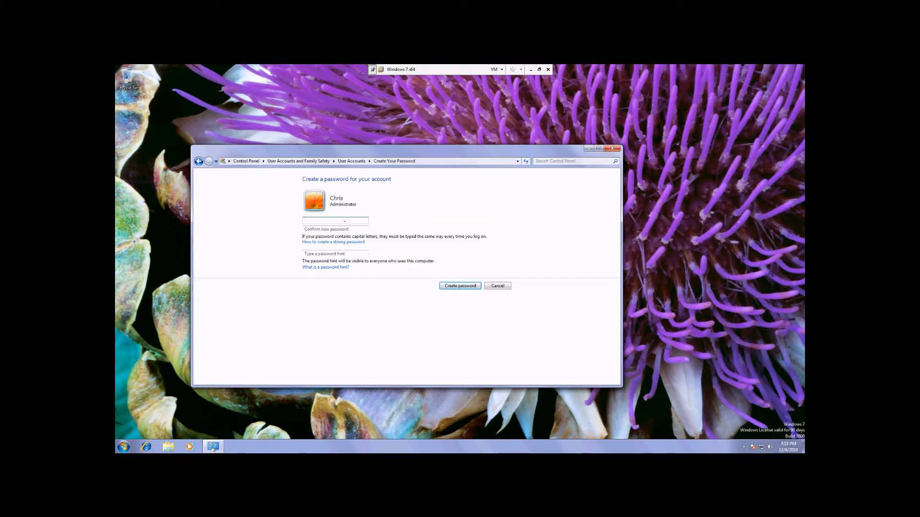
{"action": "key", "text": "Tab"}
{"action": "type", "text": "****"}
{"action": "key", "text": "Tab"}
{"action": "type", "text": "***"}
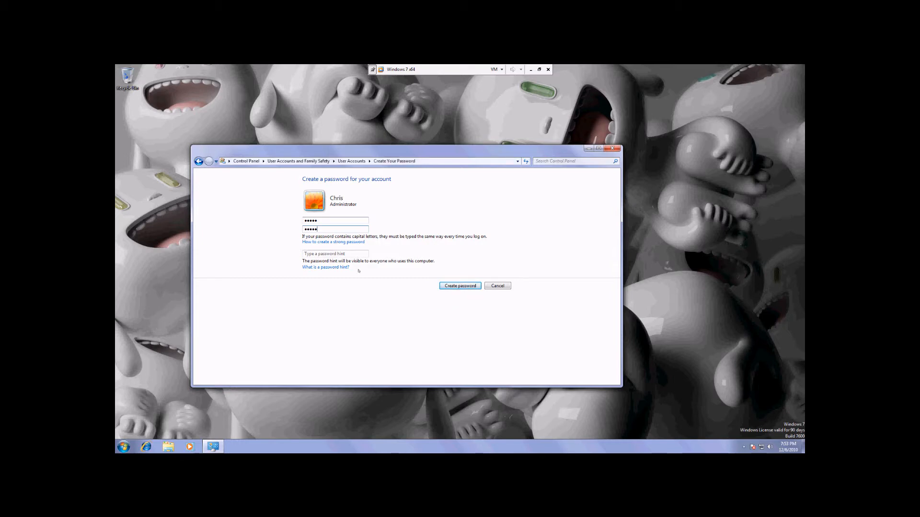
{"action": "left_click", "coordinate": [354, 252]}
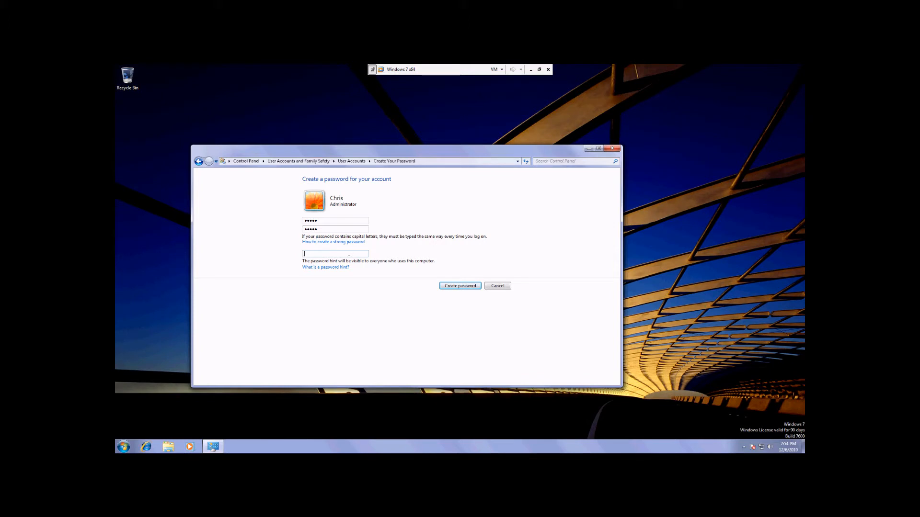
{"action": "key", "text": "Tab"}
{"action": "key", "text": "Return"}
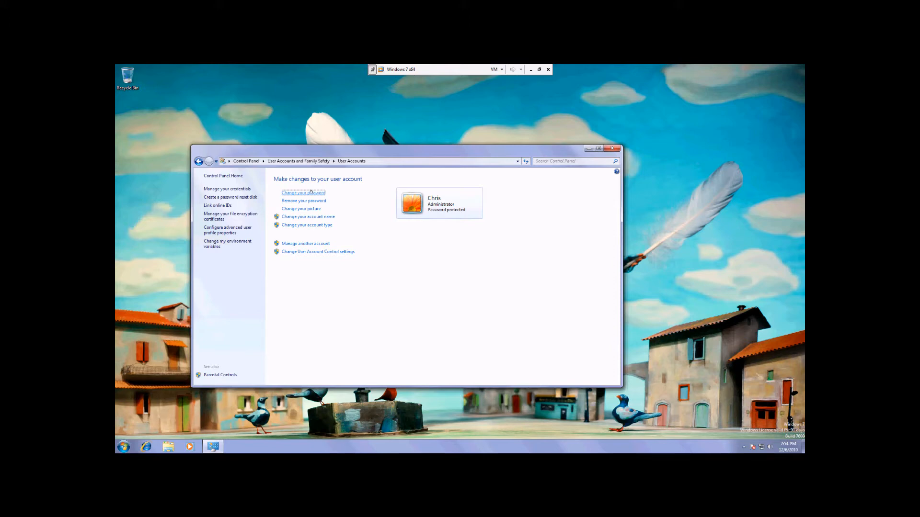
- Change the administrator account's picture to the grey metallic image in the second row, seventh column of the picture grid
{"action": "left_click", "coordinate": [317, 209]}
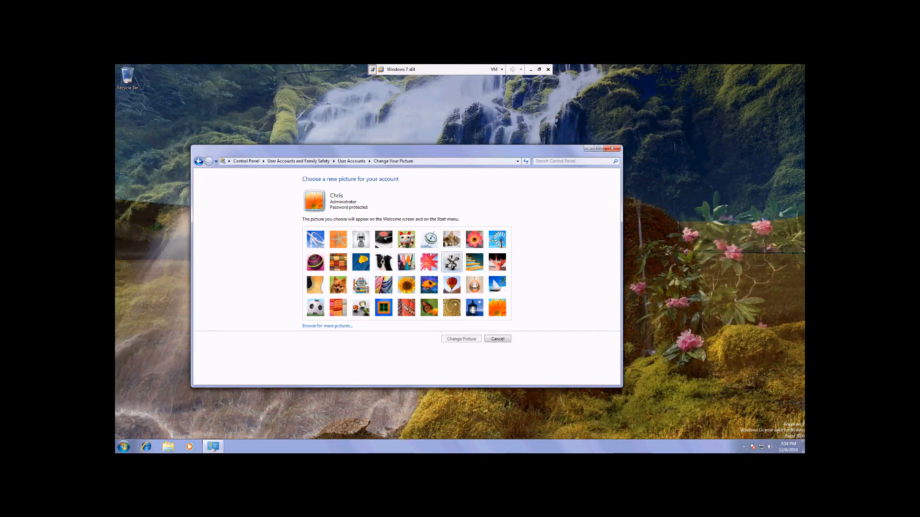
{"action": "left_click", "coordinate": [452, 263]}
{"action": "key", "text": "Return"}
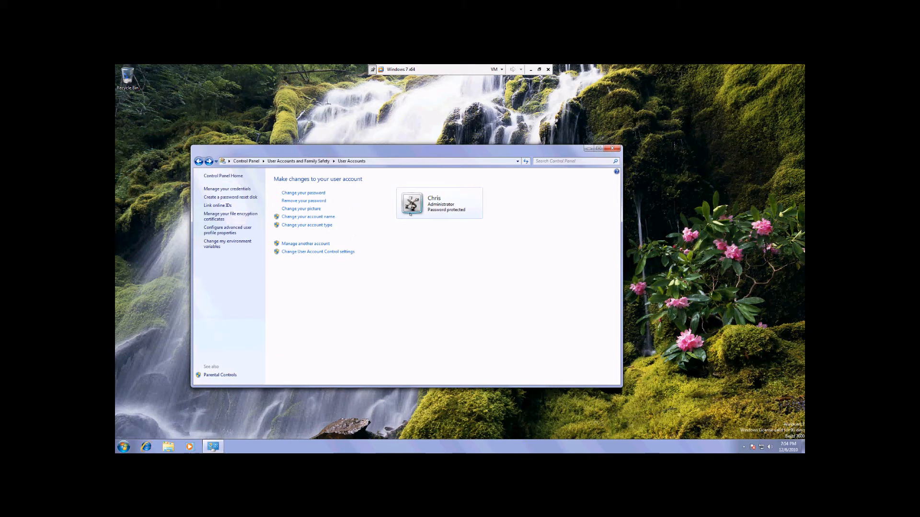
{"action": "left_click", "coordinate": [321, 217]}
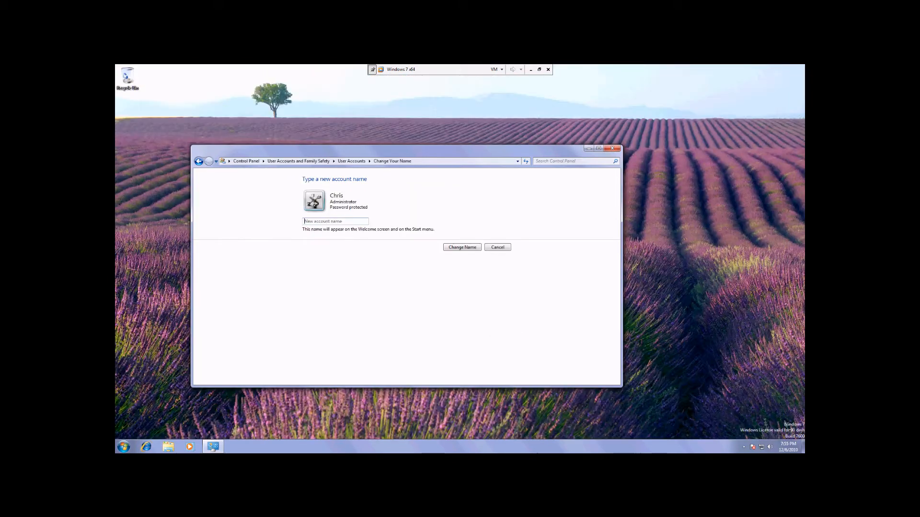
{"action": "left_click", "coordinate": [341, 221]}
{"action": "type", "text": "Test"}
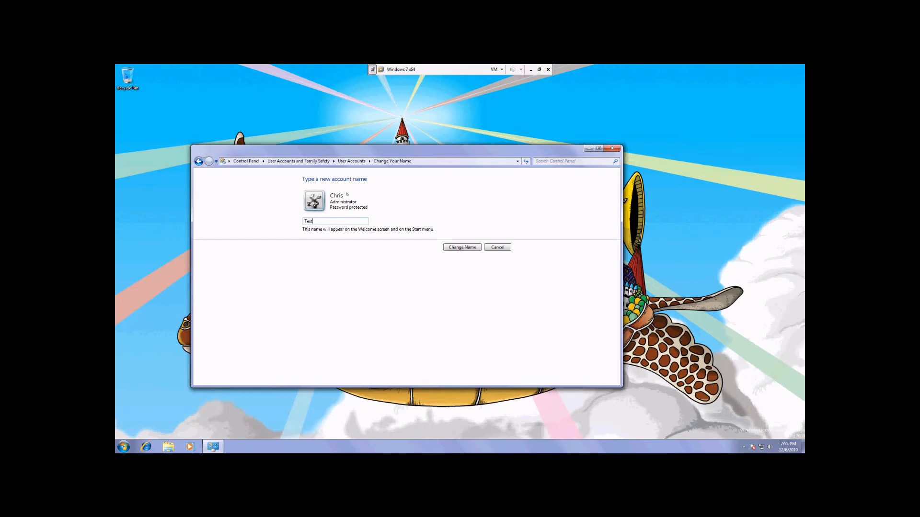
{"action": "left_click", "coordinate": [493, 248]}
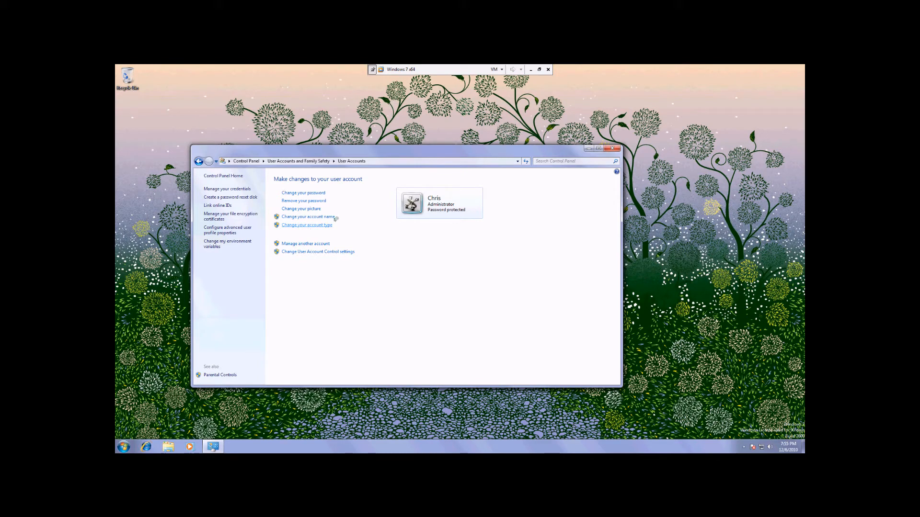
- Review the account type options for the administrator account and leave without changing the type
{"action": "left_click", "coordinate": [312, 225]}
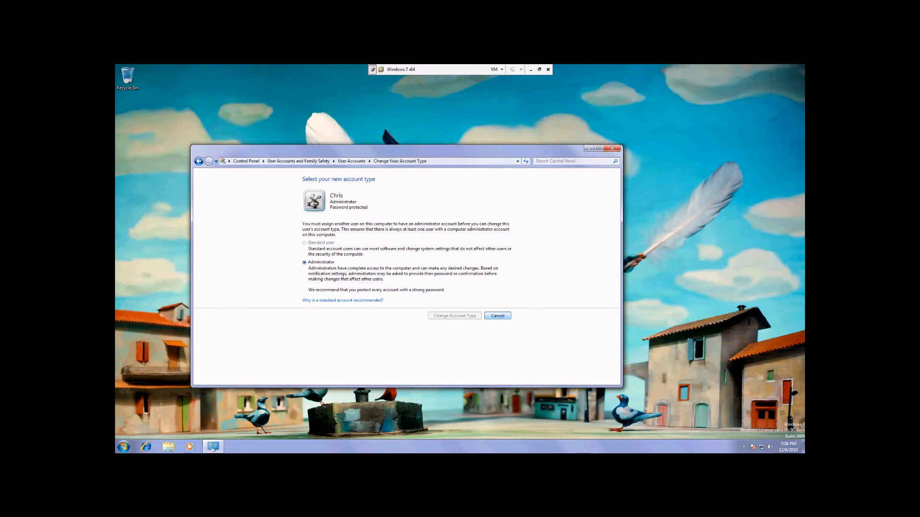
{"action": "left_click", "coordinate": [498, 316]}
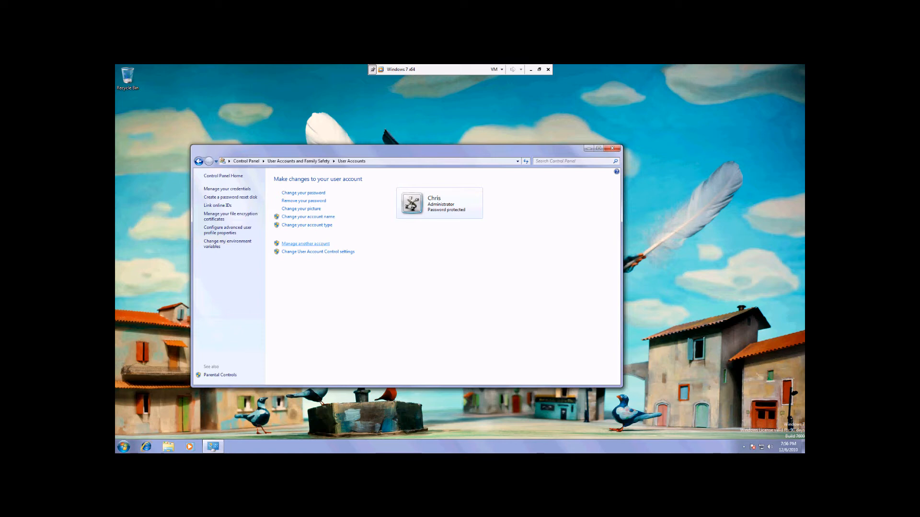
- Create a new standard user account named Test1
{"action": "left_click", "coordinate": [317, 244]}
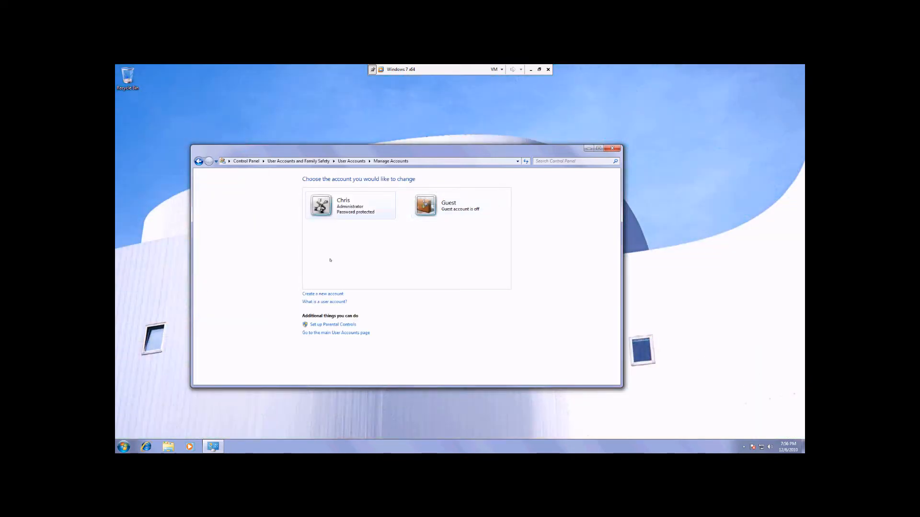
{"action": "left_click", "coordinate": [320, 294]}
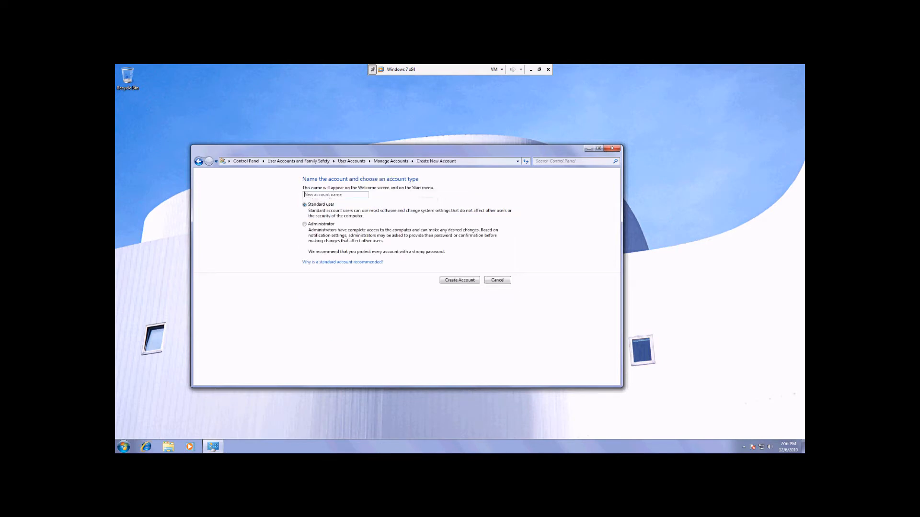
{"action": "type", "text": "Test1"}
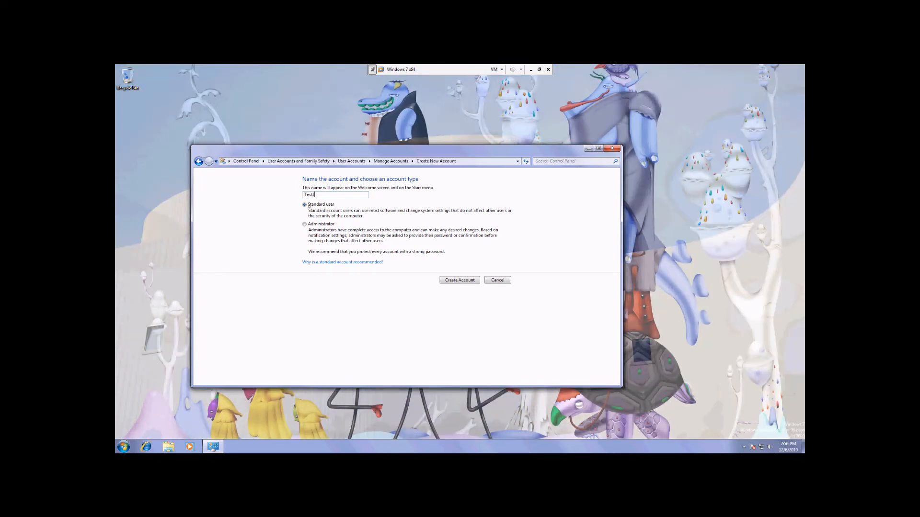
{"action": "left_click", "coordinate": [460, 281]}
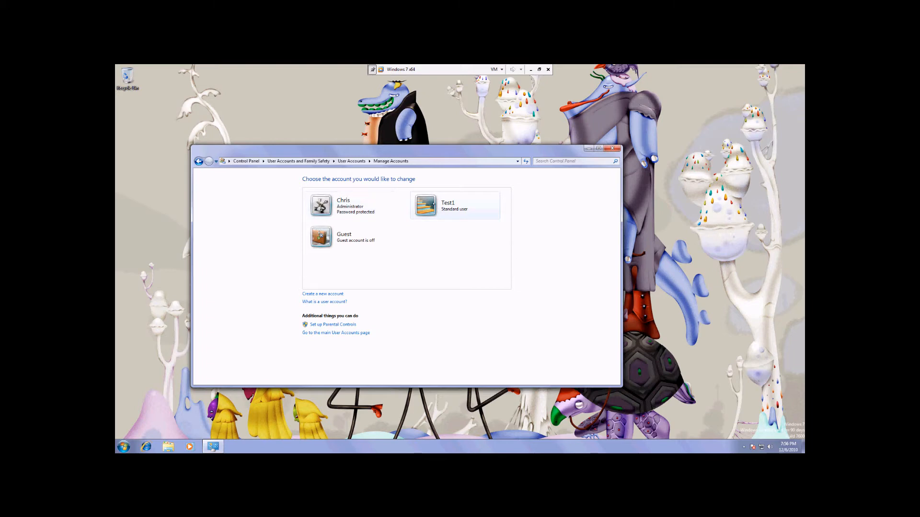
- Open the parental controls for the Test1 account and turn them on to enforce current settings
{"action": "left_click", "coordinate": [433, 203]}
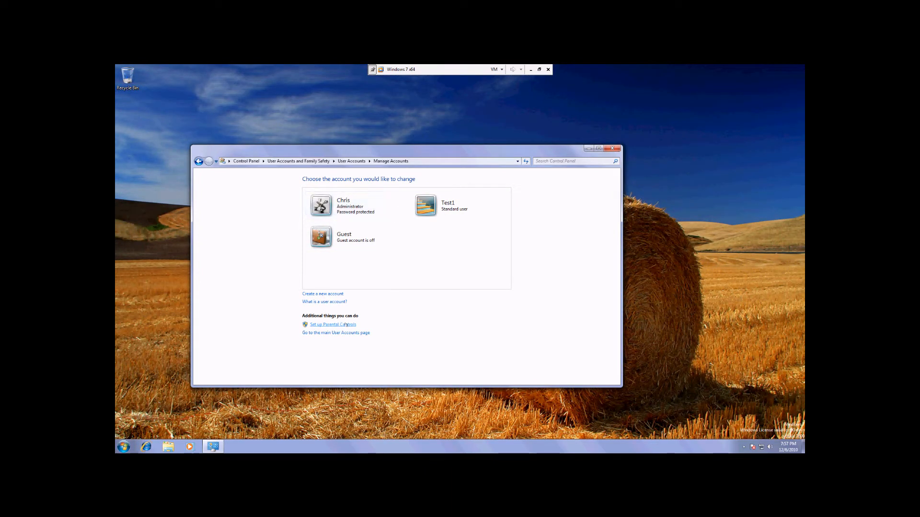
{"action": "left_click", "coordinate": [333, 324]}
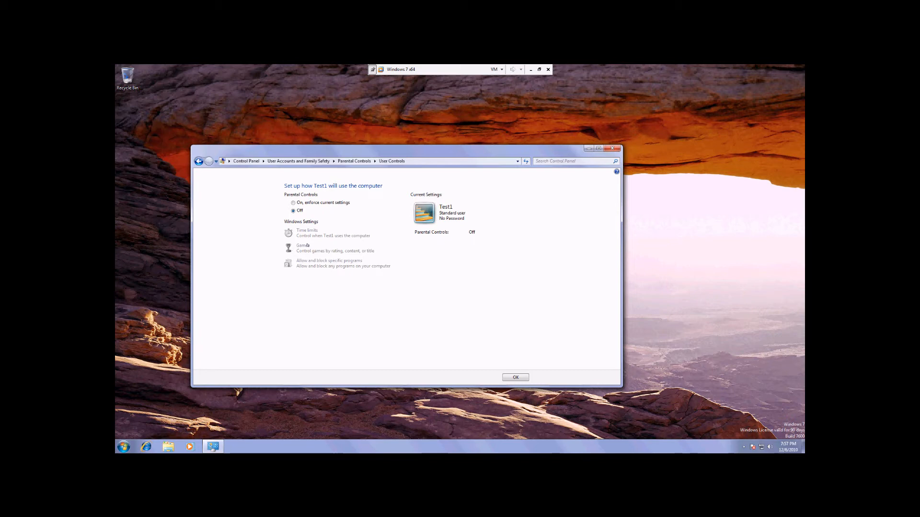
{"action": "left_click", "coordinate": [292, 204]}
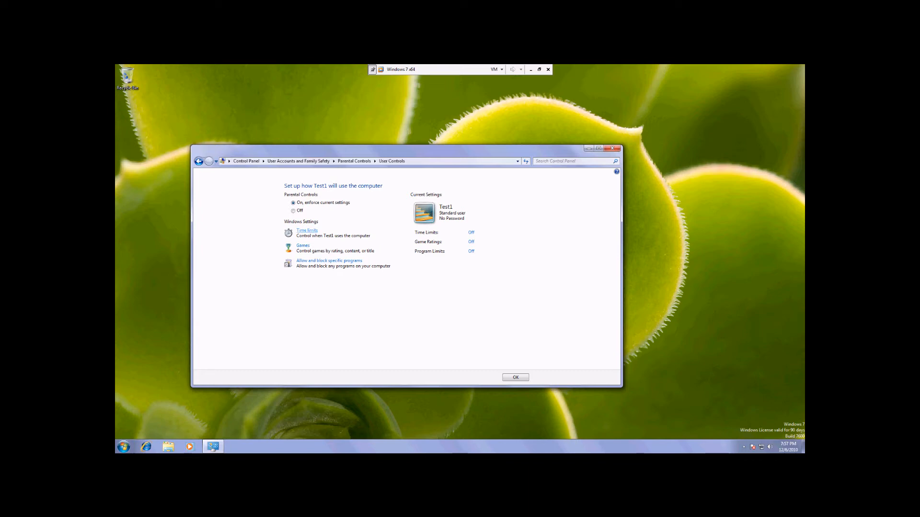
- Set Test1's time limits to block all of Sunday and, Monday through Friday, midnight to 4 PM and 8 PM to midnight
{"action": "left_click", "coordinate": [307, 231]}
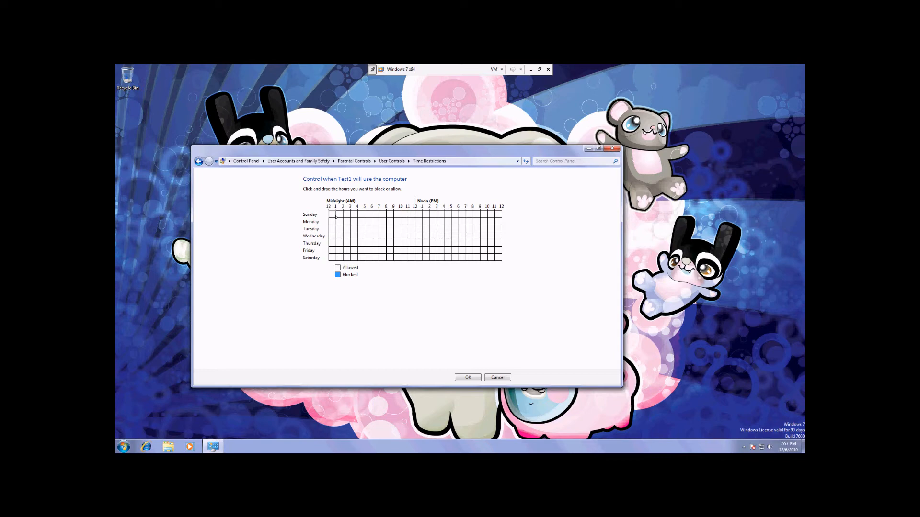
{"action": "left_click_drag", "start_coordinate": [333, 215], "coordinate": [497, 212]}
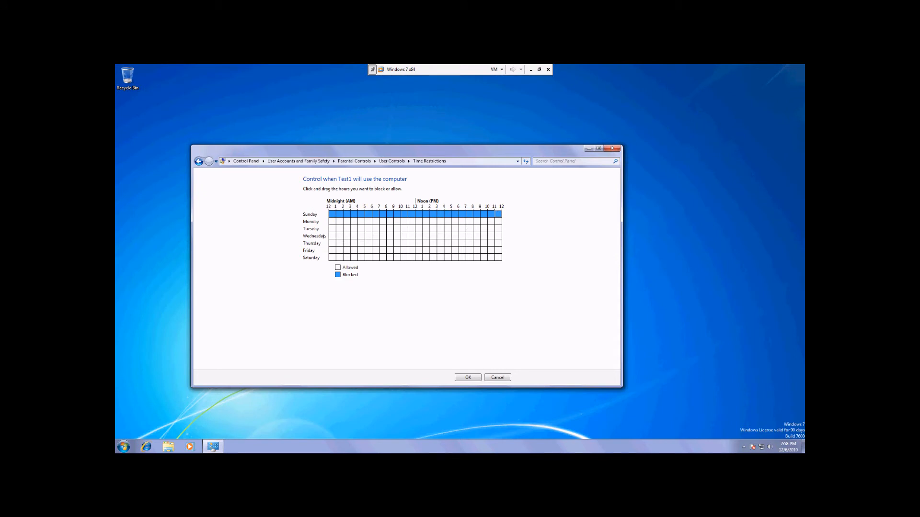
{"action": "left_click_drag", "start_coordinate": [331, 222], "coordinate": [331, 251]}
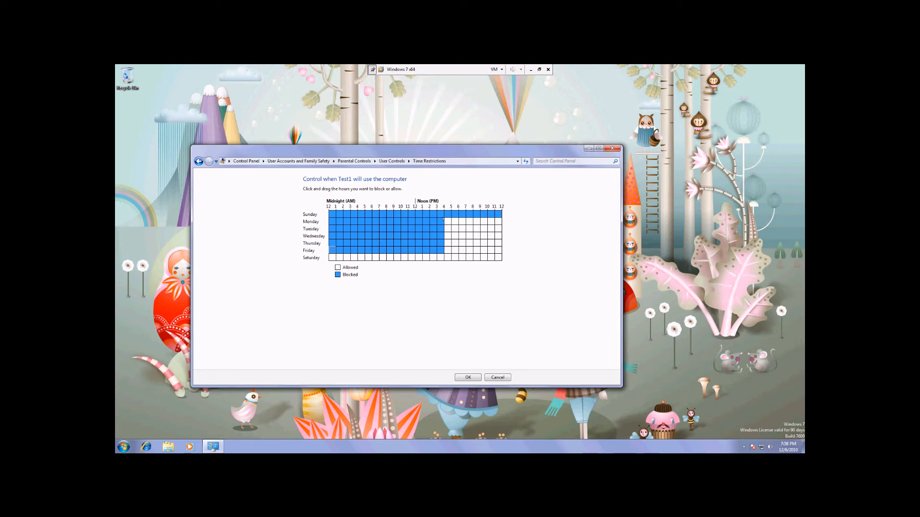
{"action": "left_click_drag", "start_coordinate": [481, 222], "coordinate": [501, 250]}
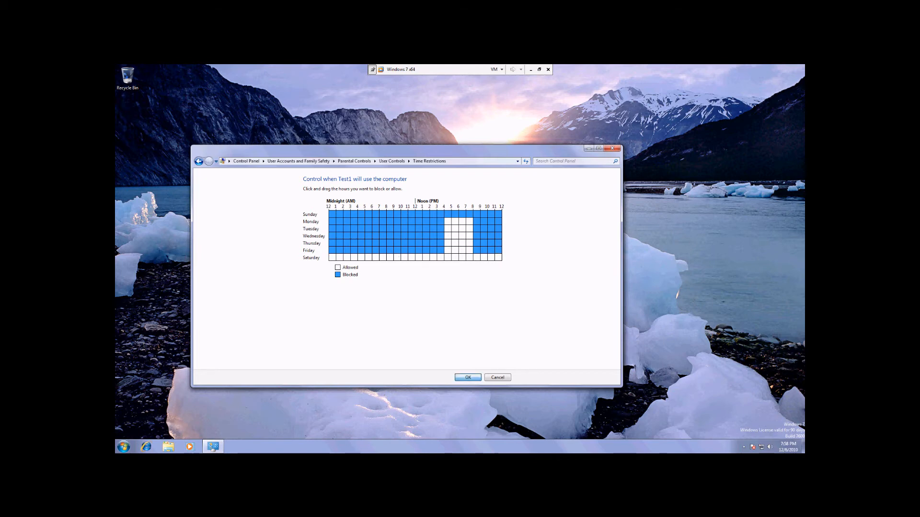
{"action": "left_click", "coordinate": [468, 378]}
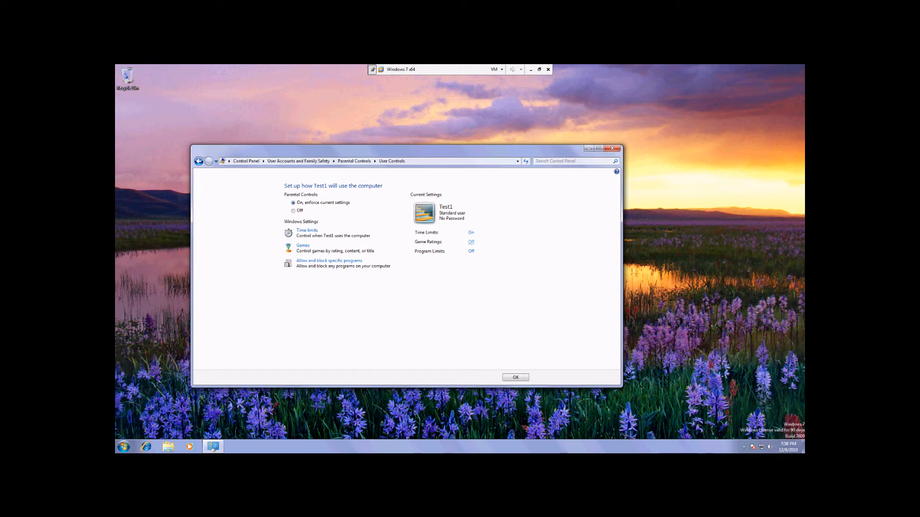
- Open the game ratings settings for Test1 and block games with no rating
{"action": "left_click", "coordinate": [471, 242]}
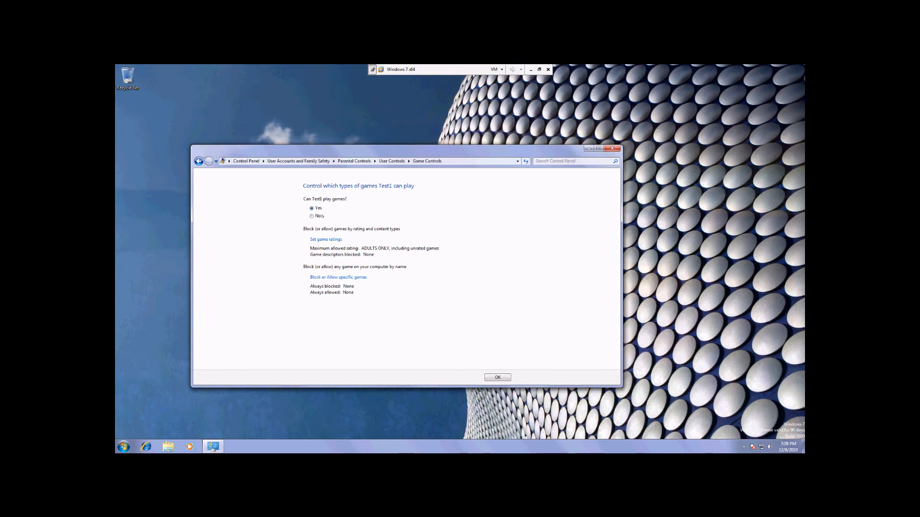
{"action": "left_click", "coordinate": [326, 240]}
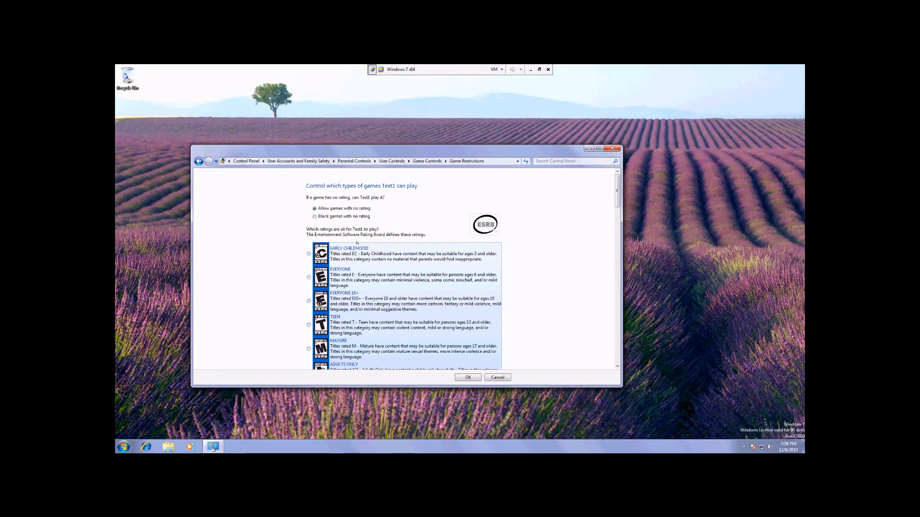
{"action": "scroll", "coordinate": [337, 221], "scroll_direction": "down", "scroll_amount": 1}
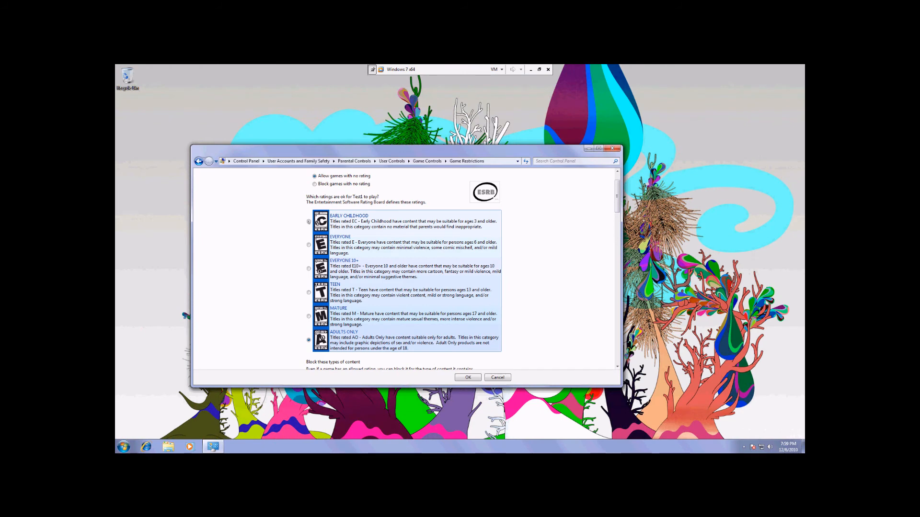
{"action": "scroll", "coordinate": [309, 222], "scroll_direction": "up", "scroll_amount": 2}
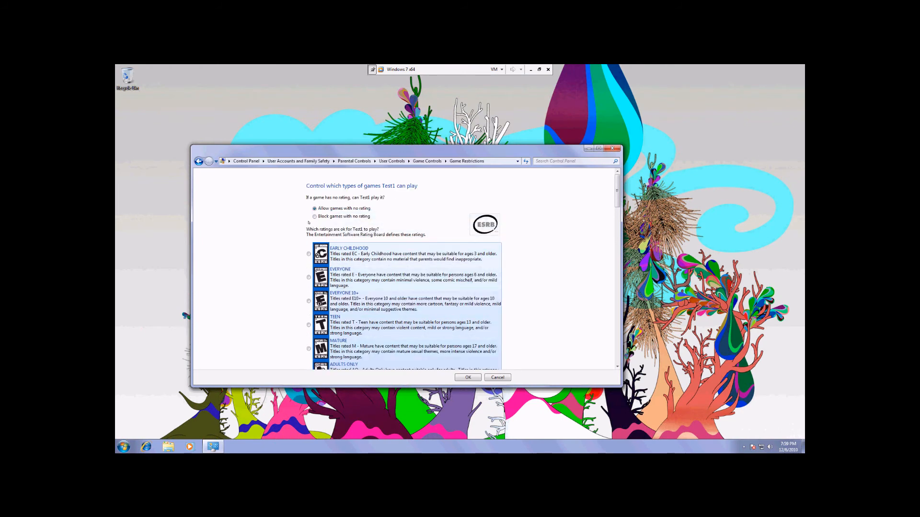
{"action": "scroll", "coordinate": [291, 354], "scroll_direction": "down", "scroll_amount": 3}
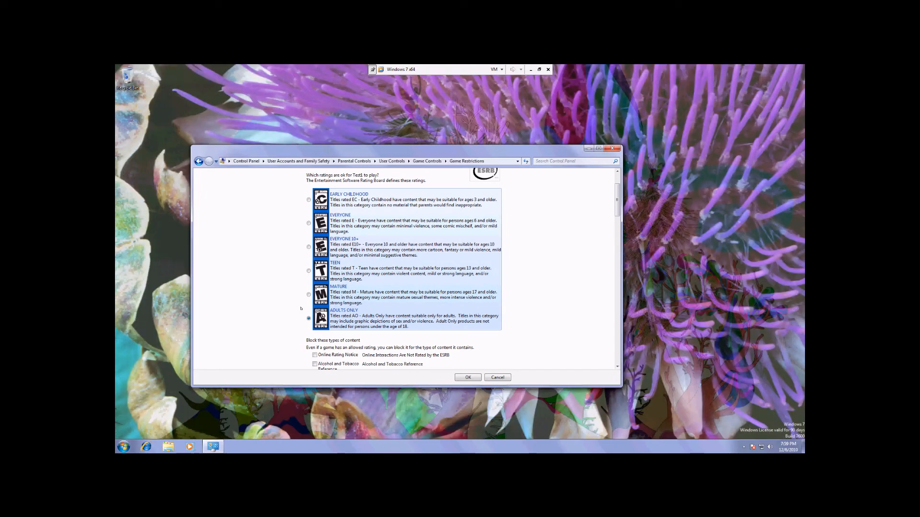
{"action": "scroll", "coordinate": [298, 288], "scroll_direction": "up", "scroll_amount": 1}
{"action": "scroll", "coordinate": [298, 288], "scroll_direction": "up", "scroll_amount": 2}
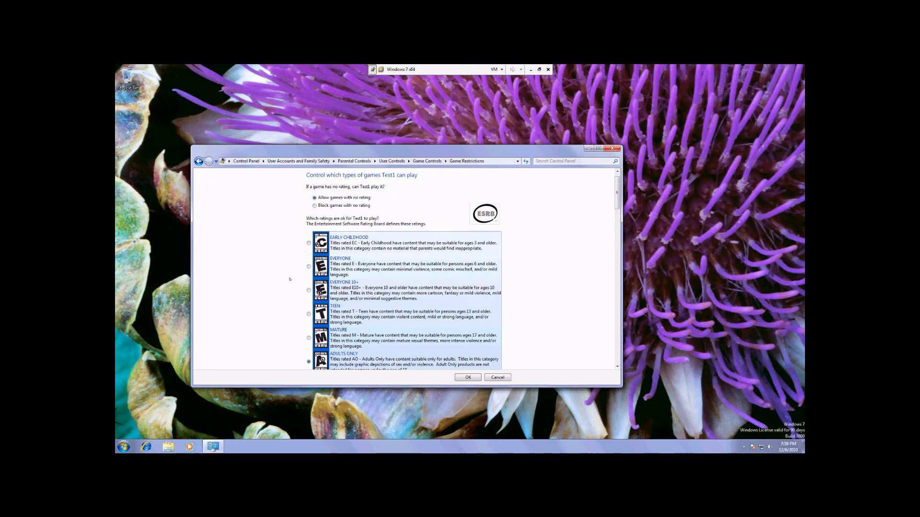
{"action": "left_click", "coordinate": [315, 206]}
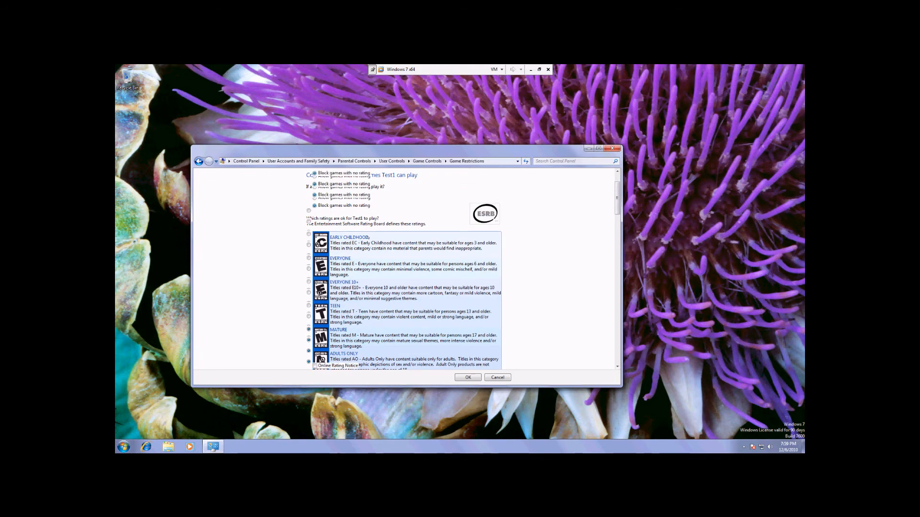
- Try Early Childhood and Everyone 10+ as Test1's allowed game rating, and return the choice to Adults Only
{"action": "scroll", "coordinate": [375, 239], "scroll_direction": "down", "scroll_amount": 3}
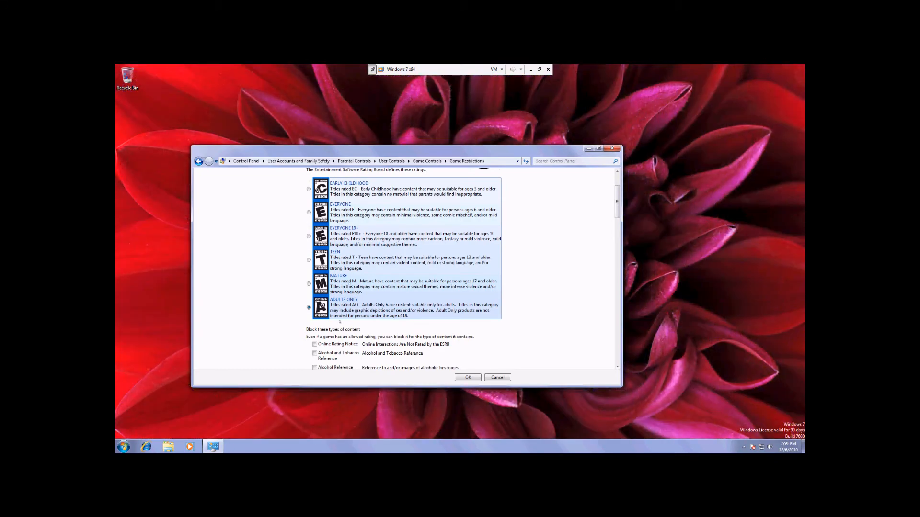
{"action": "scroll", "coordinate": [302, 325], "scroll_direction": "up", "scroll_amount": 2}
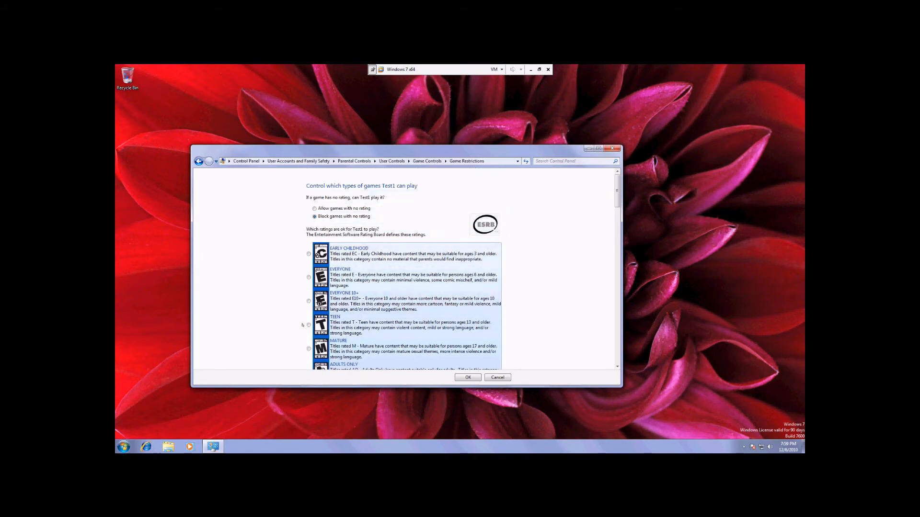
{"action": "scroll", "coordinate": [302, 325], "scroll_direction": "down", "scroll_amount": 1}
{"action": "left_click", "coordinate": [309, 233]}
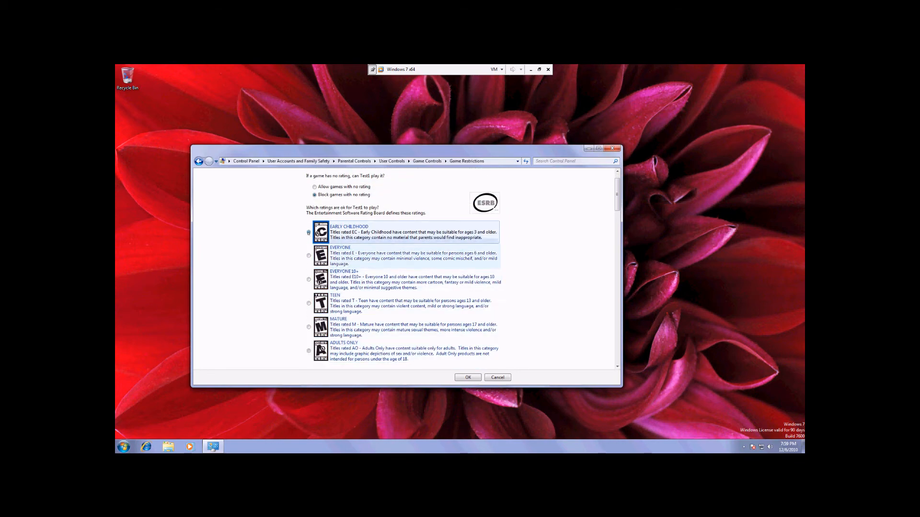
{"action": "scroll", "coordinate": [289, 249], "scroll_direction": "down", "scroll_amount": 1}
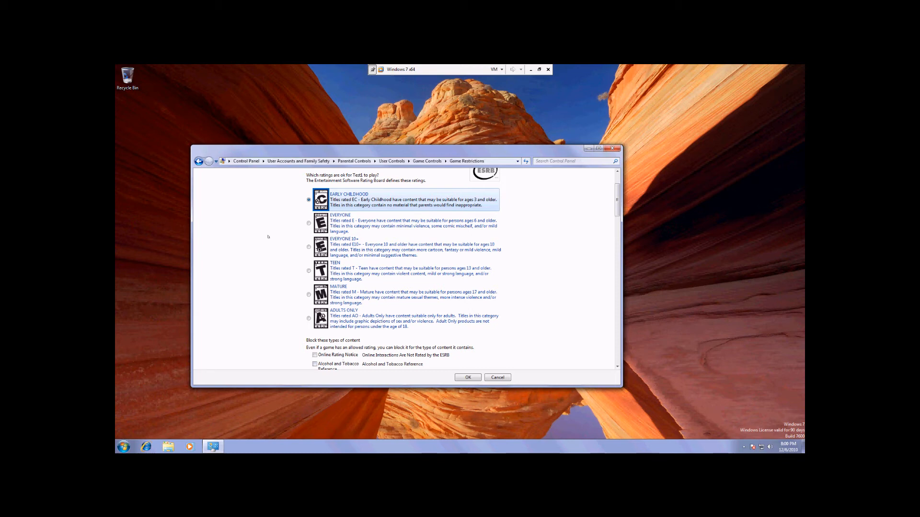
{"action": "left_click", "coordinate": [309, 246]}
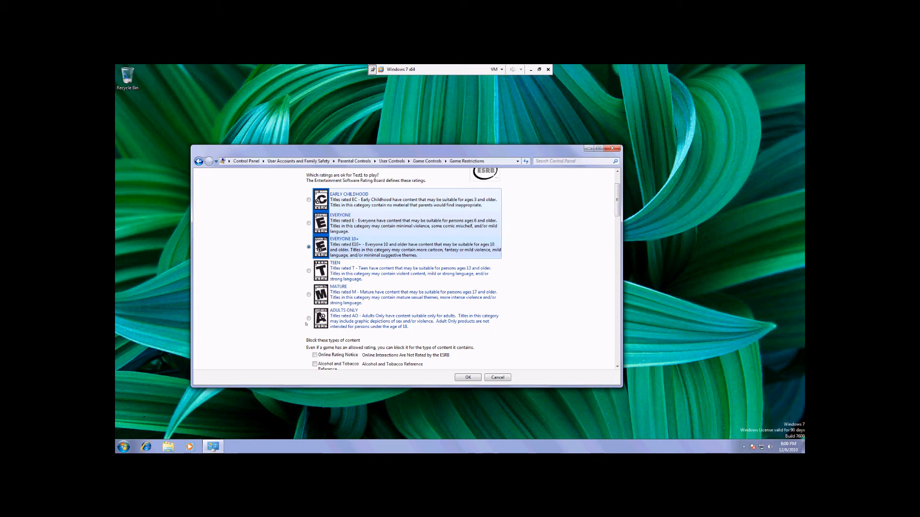
{"action": "left_click", "coordinate": [346, 311]}
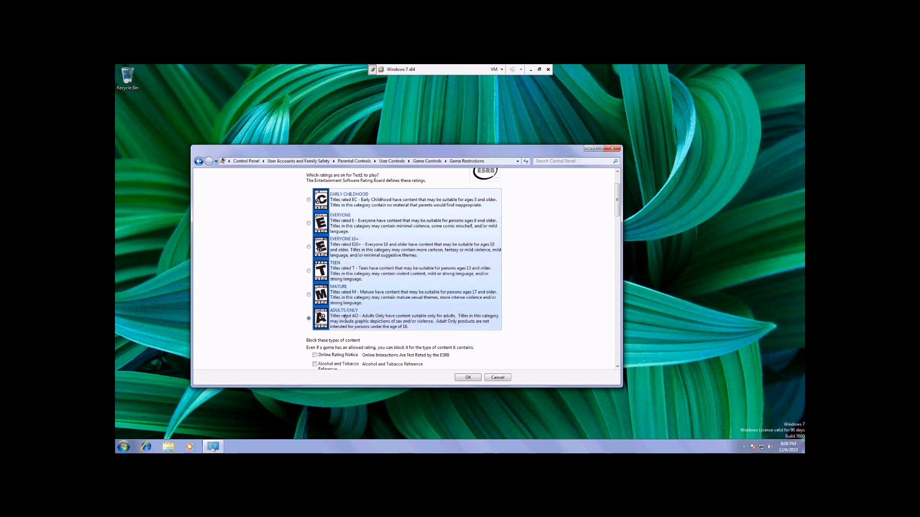
- Block the content types Alcohol and Tobacco Reference, Blood, and Cartoon Violence for Test1's games
{"action": "scroll", "coordinate": [345, 317], "scroll_direction": "down", "scroll_amount": 3}
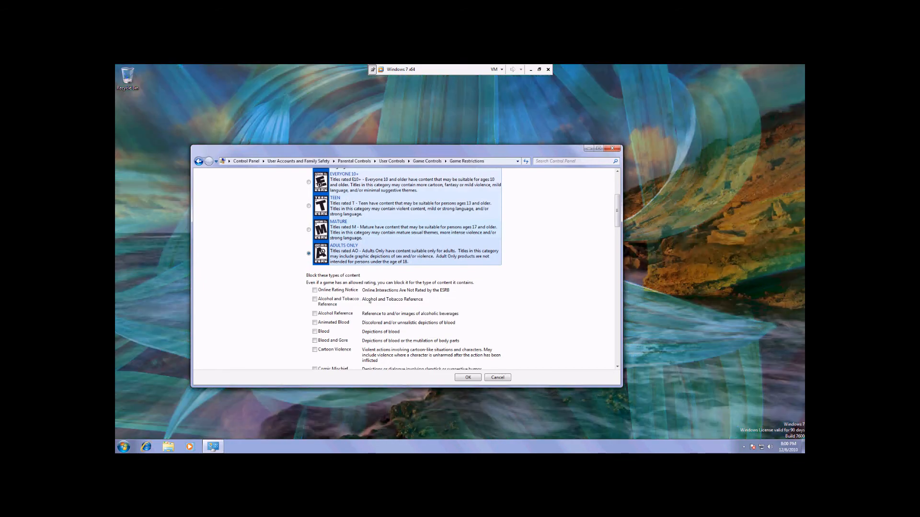
{"action": "scroll", "coordinate": [386, 314], "scroll_direction": "down", "scroll_amount": 2}
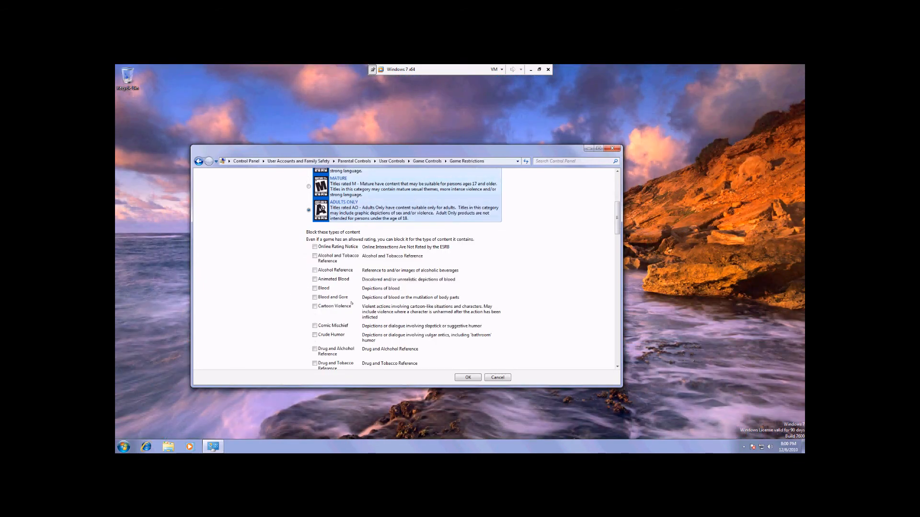
{"action": "scroll", "coordinate": [351, 303], "scroll_direction": "up", "scroll_amount": 3}
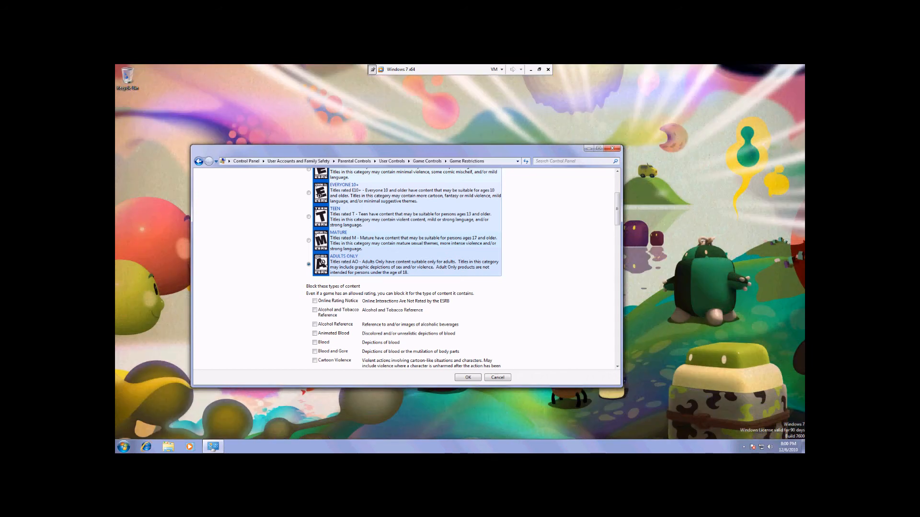
{"action": "scroll", "coordinate": [309, 311], "scroll_direction": "down", "scroll_amount": 1}
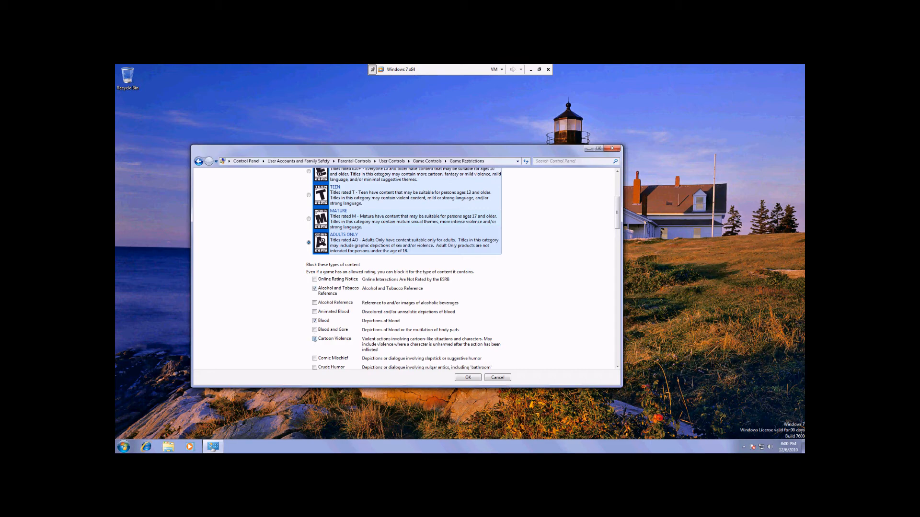
{"action": "scroll", "coordinate": [484, 326], "scroll_direction": "down", "scroll_amount": 4}
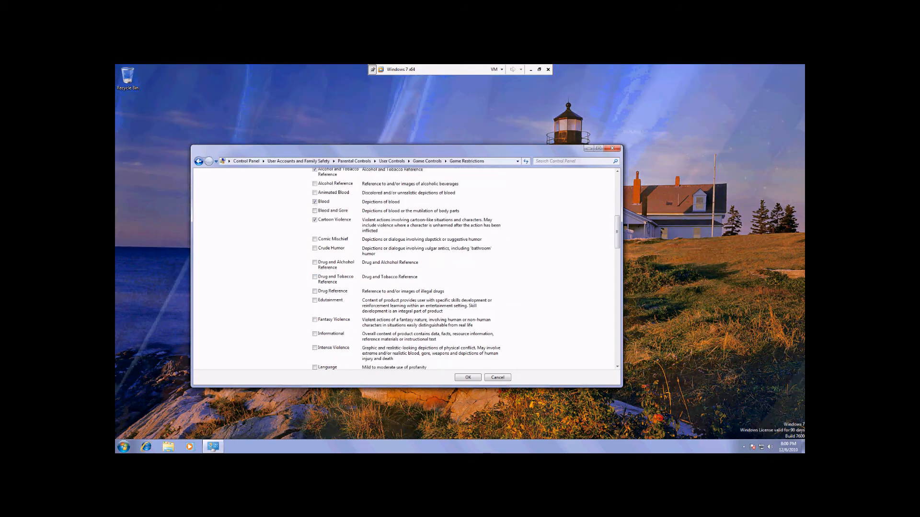
- Also block Sexual Content, Partial Nudity, Nudity, Strong Sexual Content and Use of Drugs, and save the game restrictions
{"action": "left_click_drag", "start_coordinate": [614, 242], "coordinate": [608, 338]}
{"action": "left_click", "coordinate": [315, 208]}
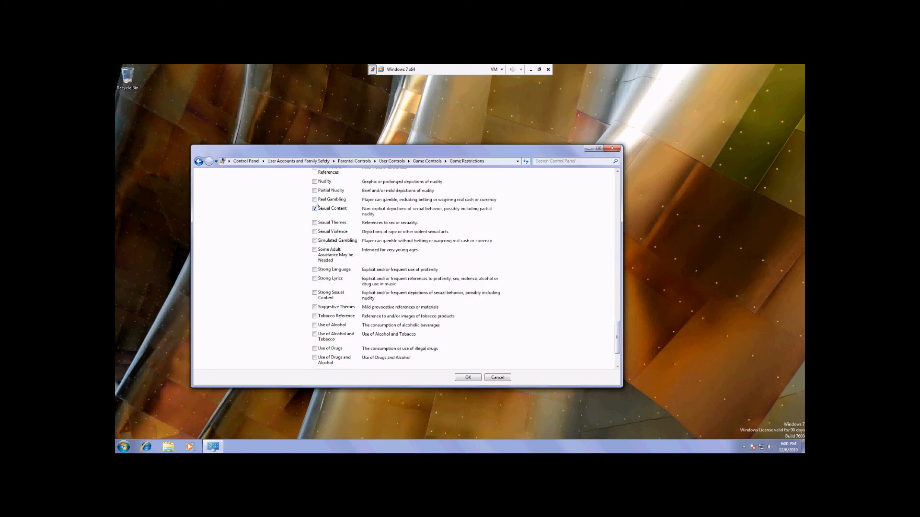
{"action": "left_click", "coordinate": [314, 191]}
{"action": "left_click", "coordinate": [314, 181]}
{"action": "scroll", "coordinate": [398, 221], "scroll_direction": "up", "scroll_amount": 1}
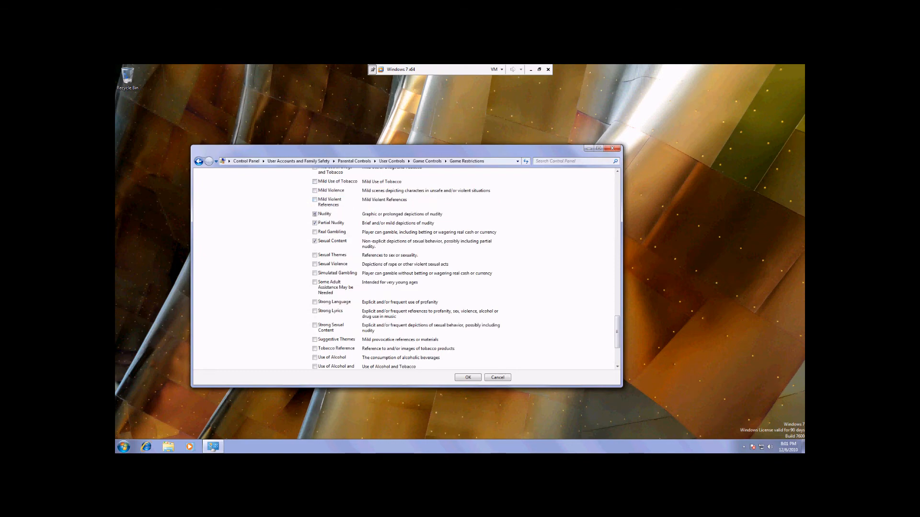
{"action": "scroll", "coordinate": [371, 254], "scroll_direction": "down", "scroll_amount": 2}
{"action": "left_click", "coordinate": [315, 250]}
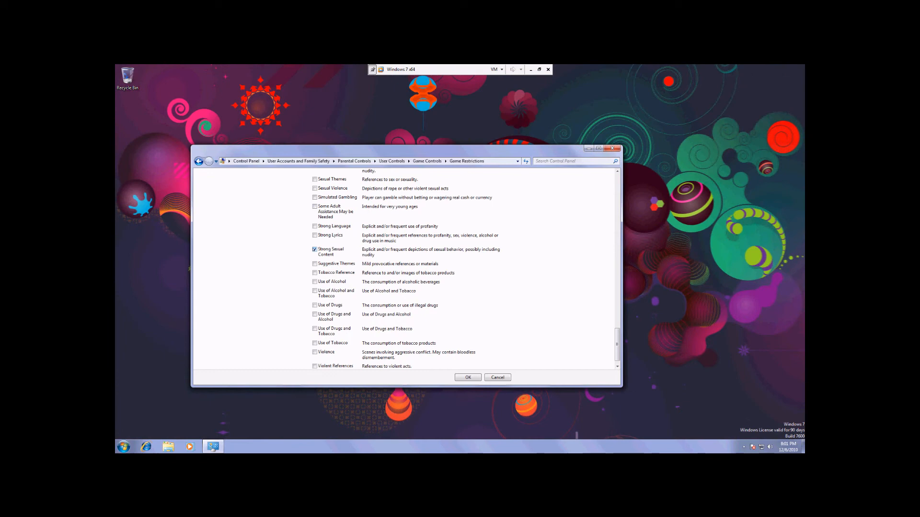
{"action": "left_click", "coordinate": [315, 306]}
{"action": "scroll", "coordinate": [491, 318], "scroll_direction": "down", "scroll_amount": 1}
{"action": "left_click", "coordinate": [468, 378]}
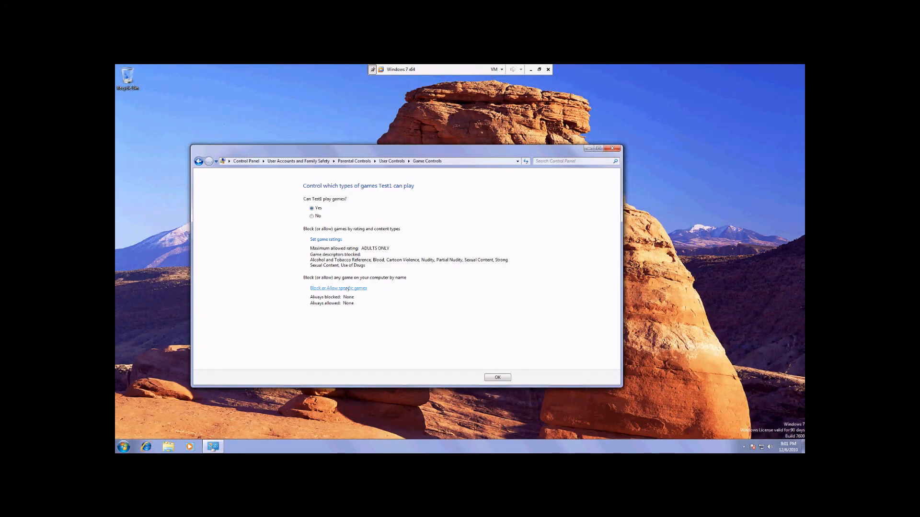
- Check the block or allow list for specific games, and confirm Test1's game controls and parental controls
{"action": "left_click", "coordinate": [338, 288]}
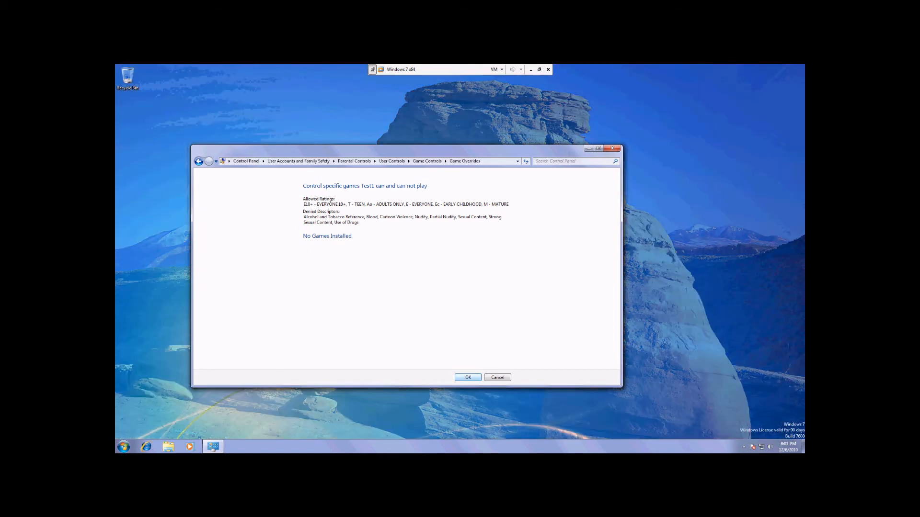
{"action": "left_click", "coordinate": [472, 378]}
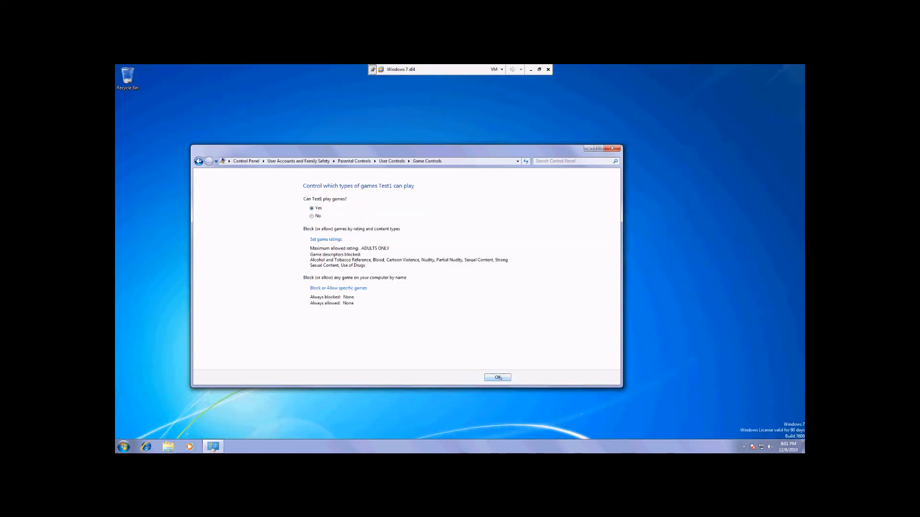
{"action": "left_click", "coordinate": [498, 378]}
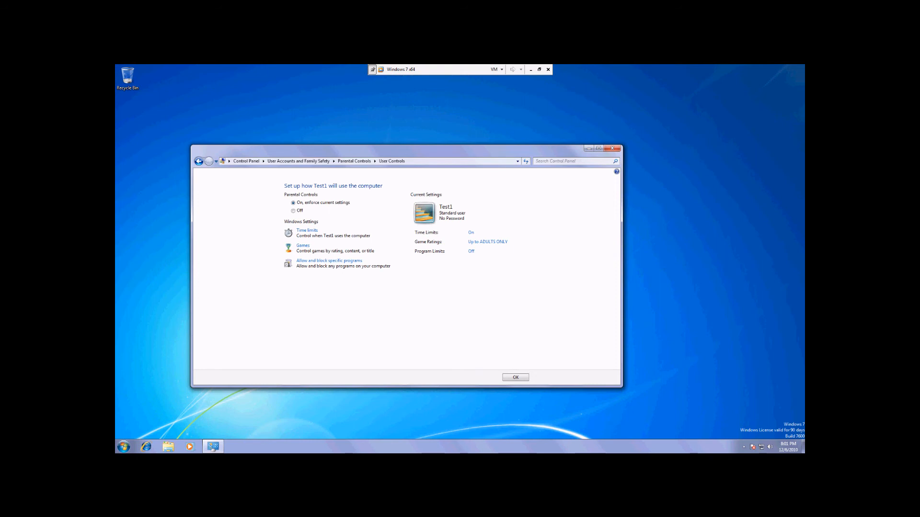
{"action": "left_click", "coordinate": [516, 377]}
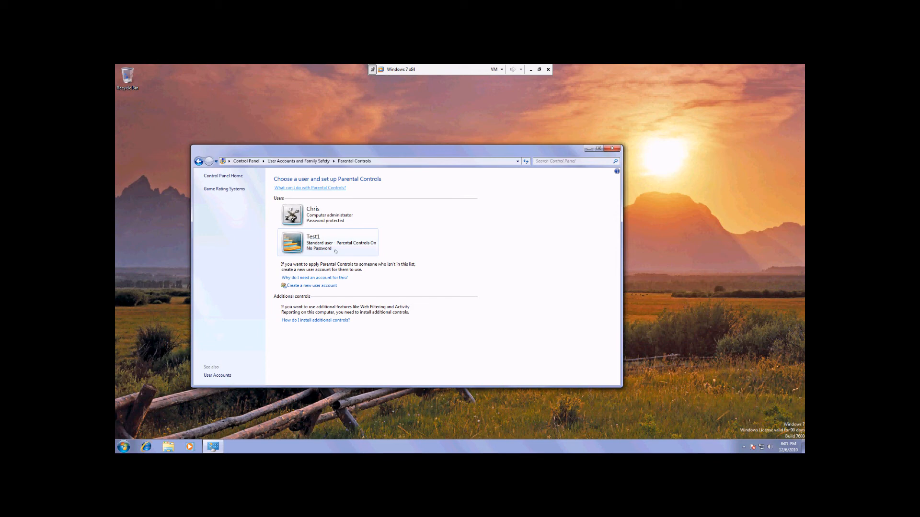
- Set User Account Control notifications to Never notify for this computer and allow the change
{"action": "left_click", "coordinate": [217, 375]}
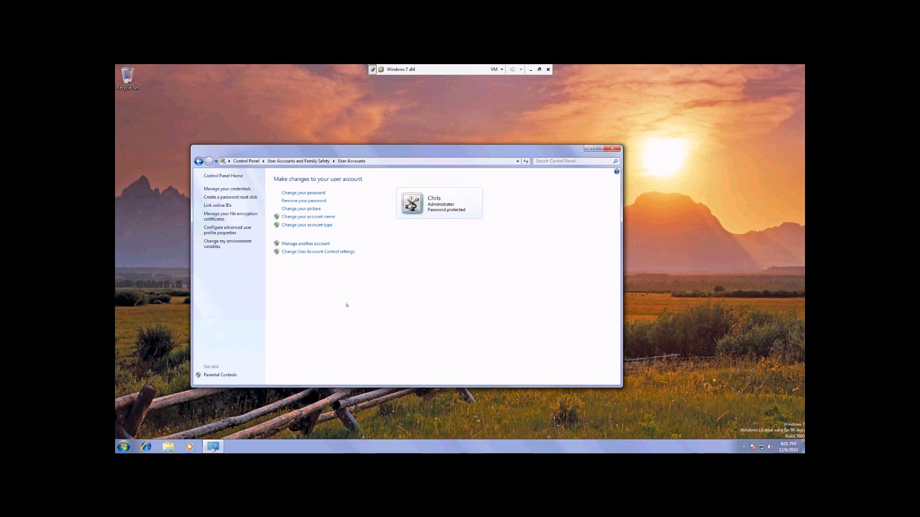
{"action": "left_click", "coordinate": [320, 252]}
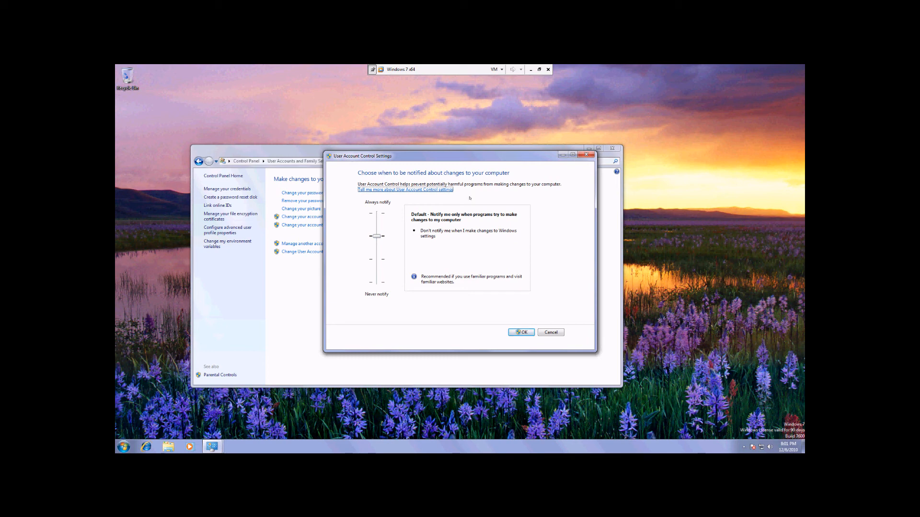
{"action": "left_click_drag", "start_coordinate": [442, 162], "coordinate": [545, 232]}
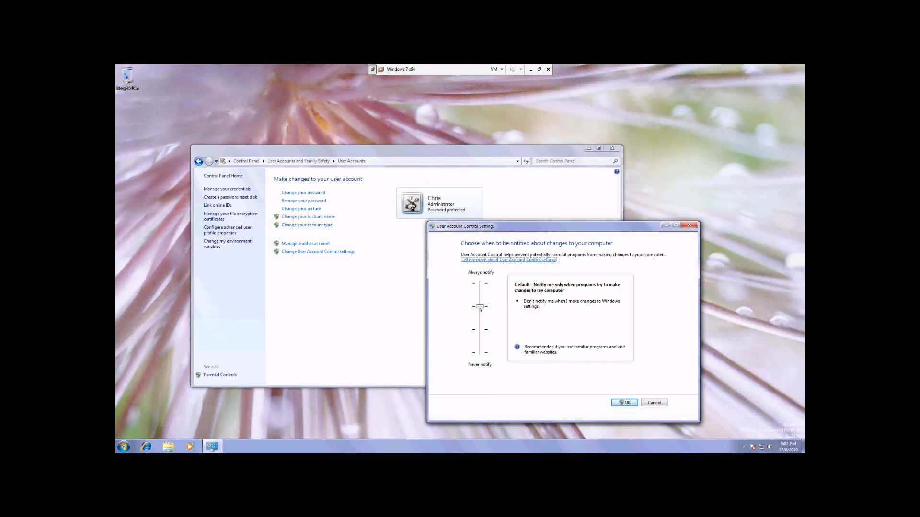
{"action": "left_click", "coordinate": [480, 309]}
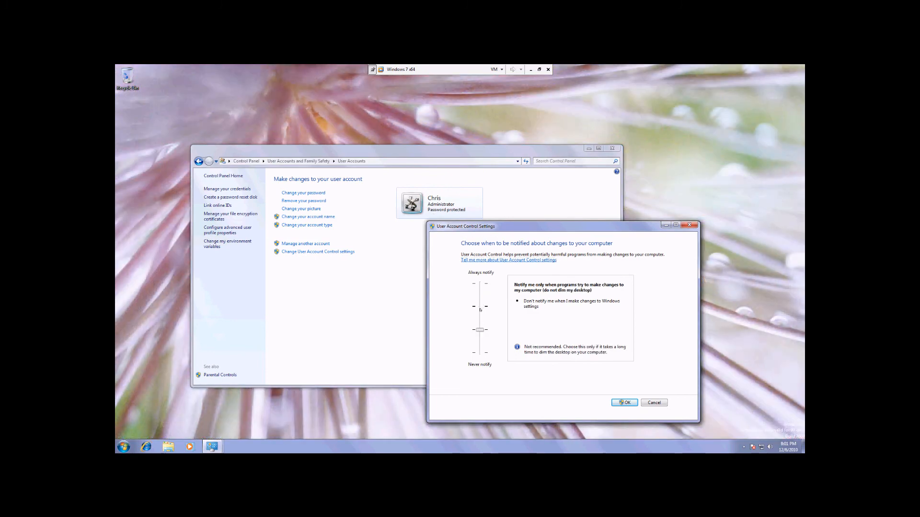
{"action": "left_click", "coordinate": [481, 344]}
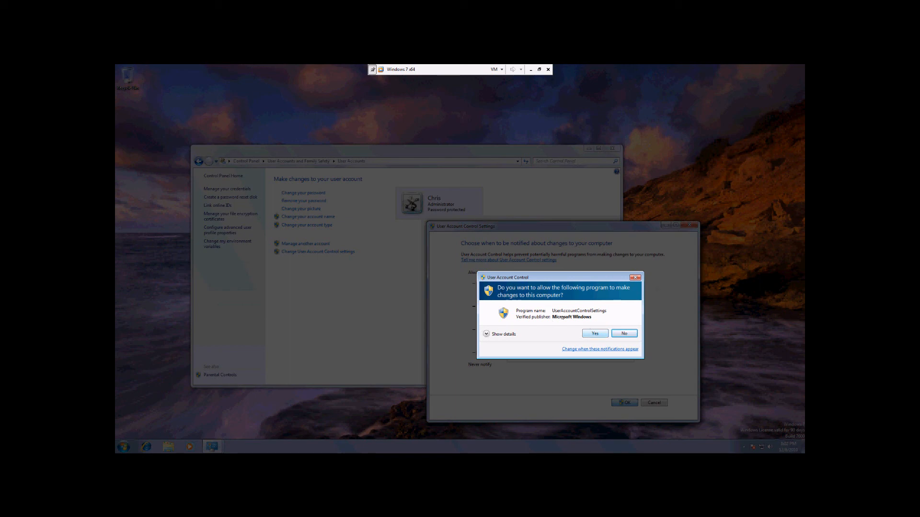
{"action": "left_click", "coordinate": [595, 333]}
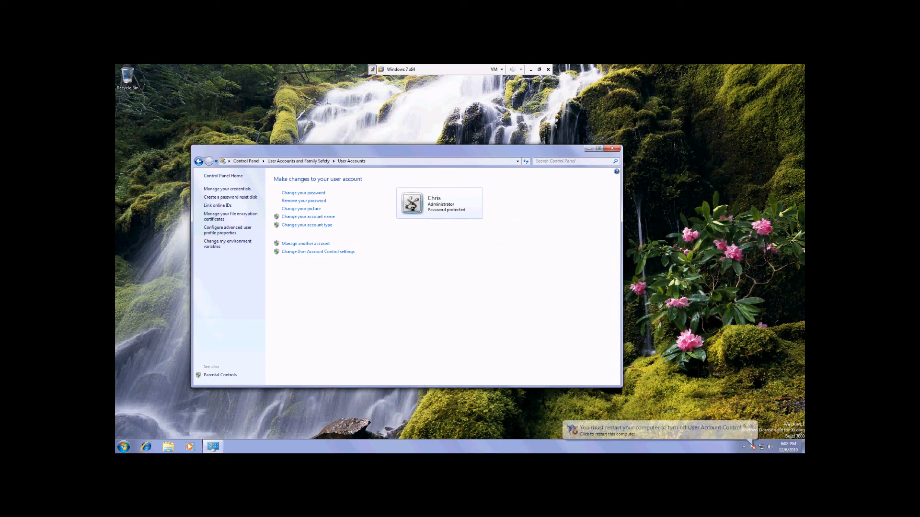
- Open the list of accounts to manage and choose the Test1 account
{"action": "left_click", "coordinate": [306, 244]}
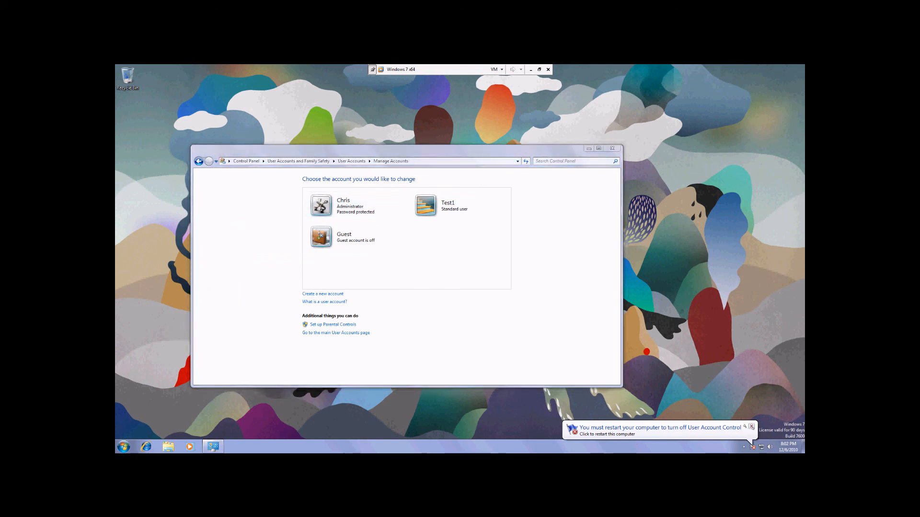
{"action": "left_click", "coordinate": [445, 207]}
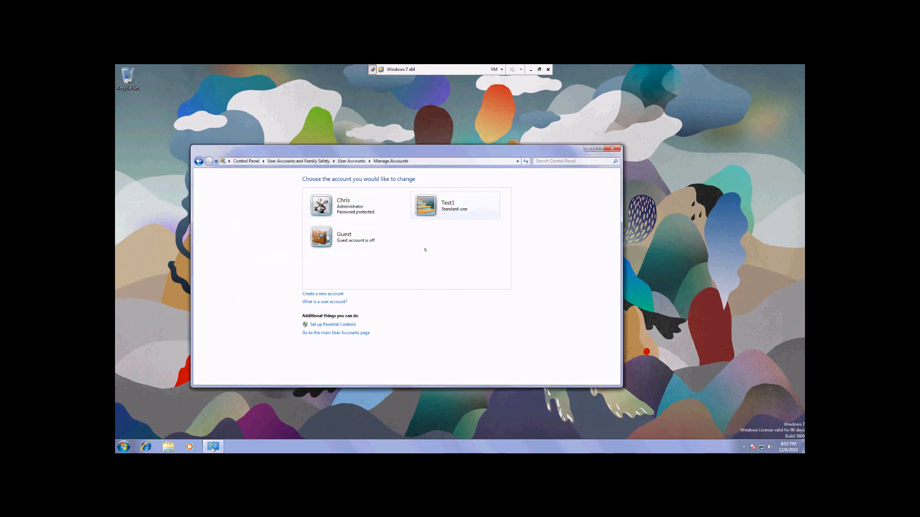